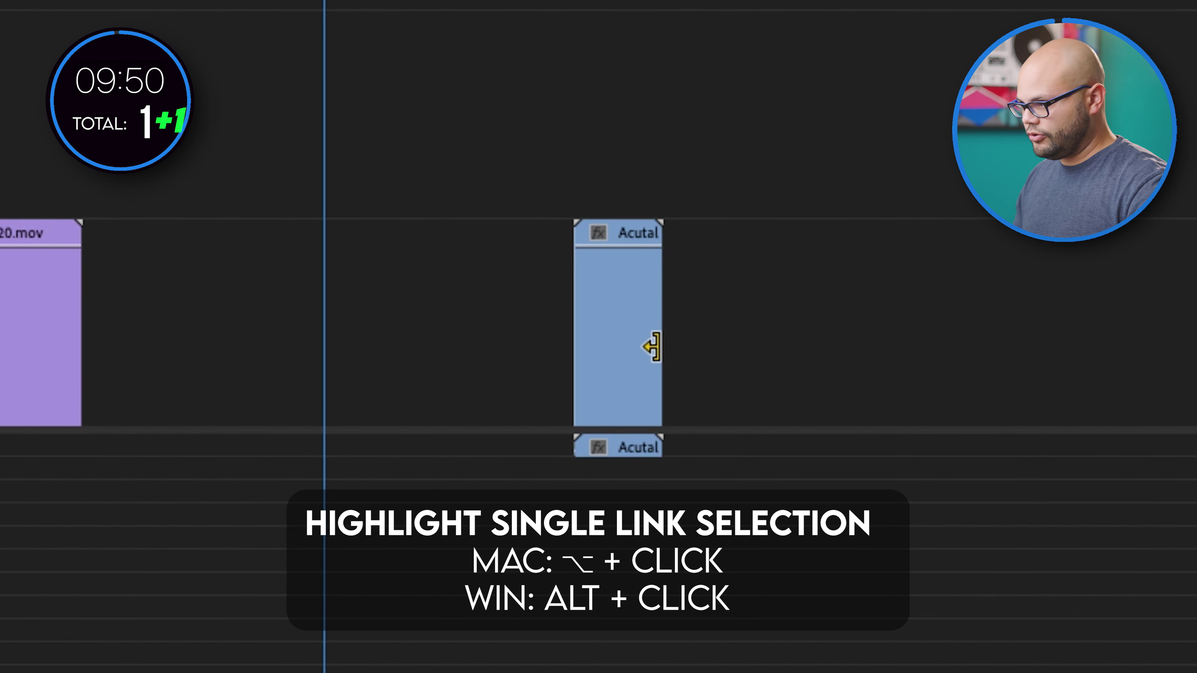
# Select only the clip's video, move it up a track and back to Video 1, then nudge it +1:03 out of sync.
pyautogui.keyDown('alt'); pyautogui.click(632, 340); pyautogui.keyUp('alt')
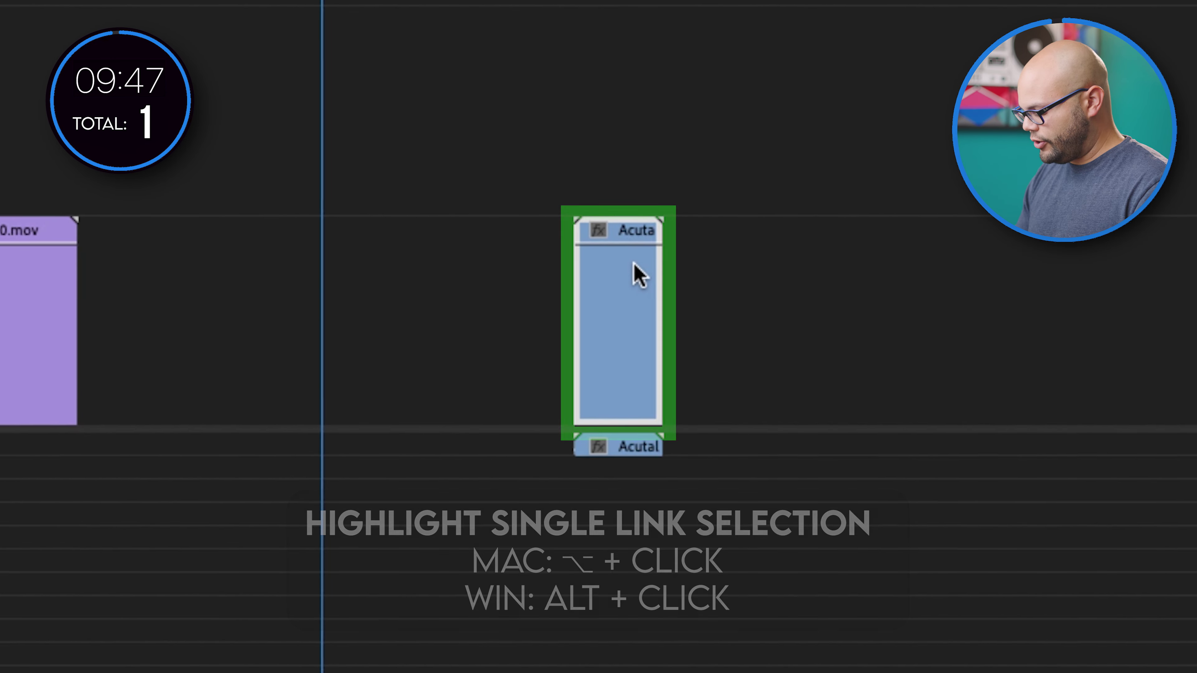
pyautogui.hotkey('alt', 'Up')
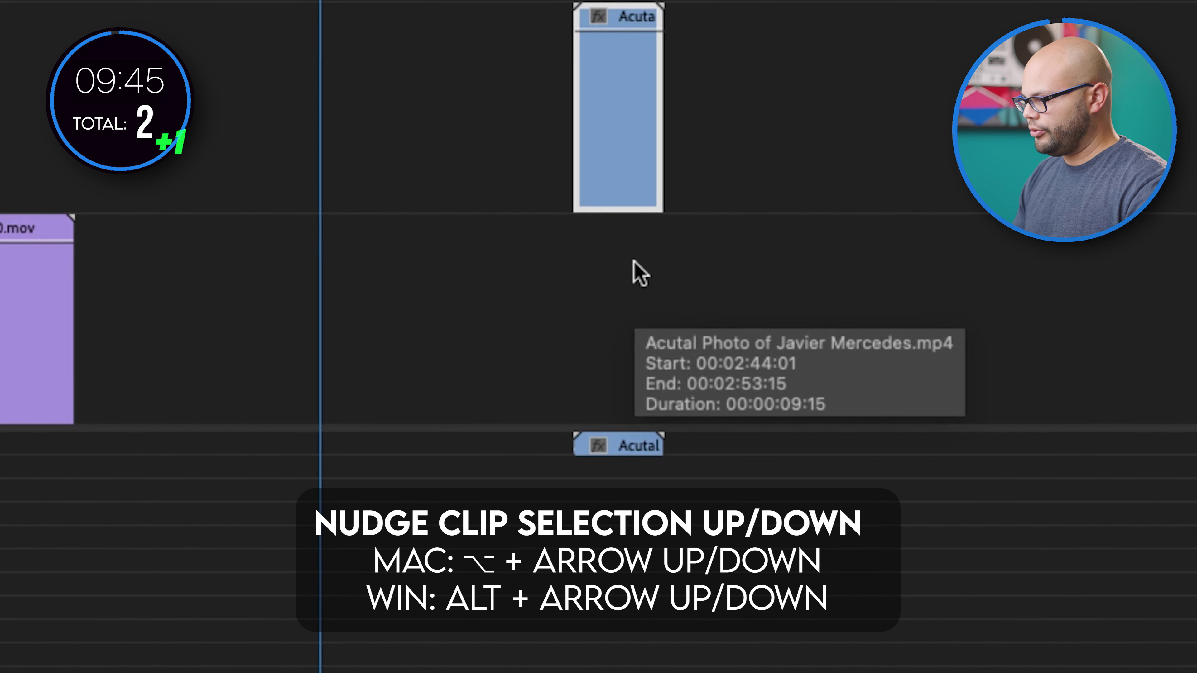
pyautogui.hotkey('alt', 'Down')
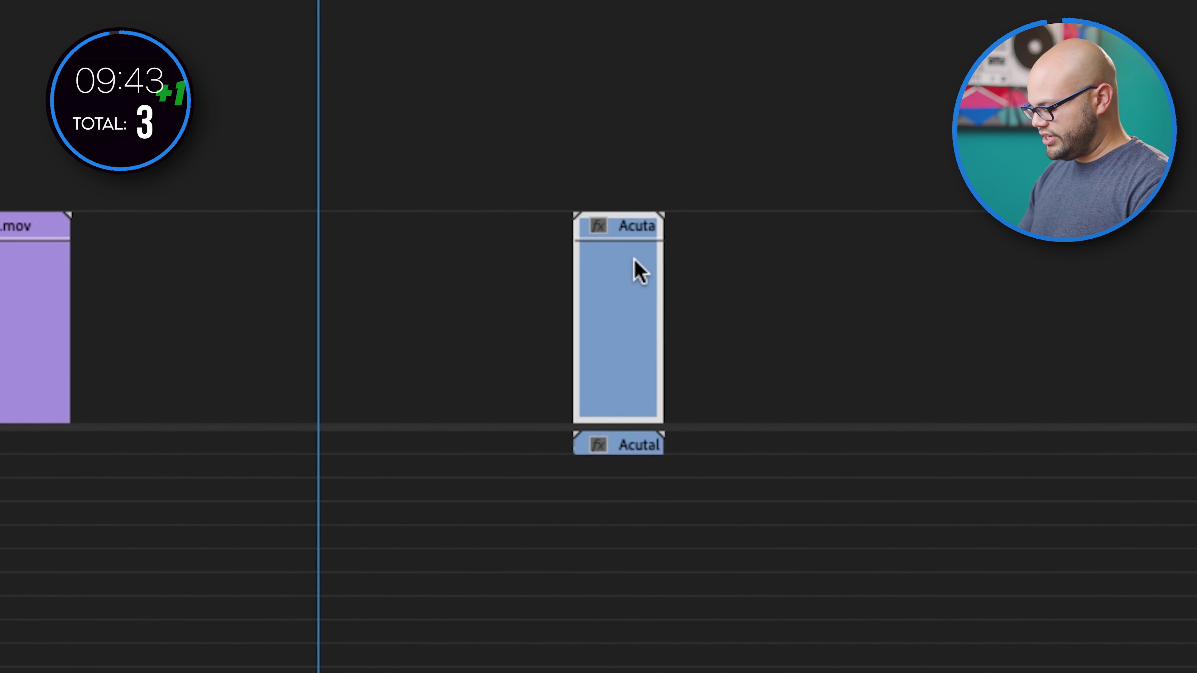
pyautogui.press('super+Left')
pyautogui.press('super+Left')
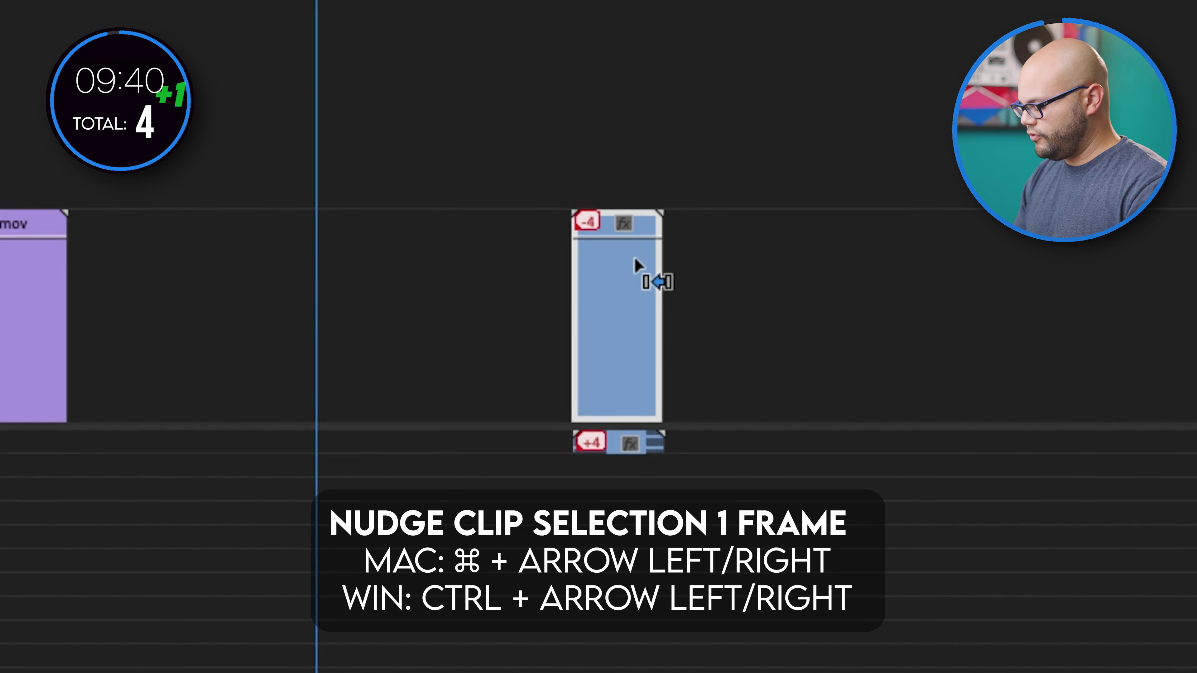
pyautogui.press('super+Right')
pyautogui.press('super+Right')
pyautogui.press('super+Right')
pyautogui.press('super+Right')
pyautogui.press('super+Right')
pyautogui.press('super+Right')
pyautogui.press('super+Right')
pyautogui.press('super+Right')
pyautogui.press('super+Right')
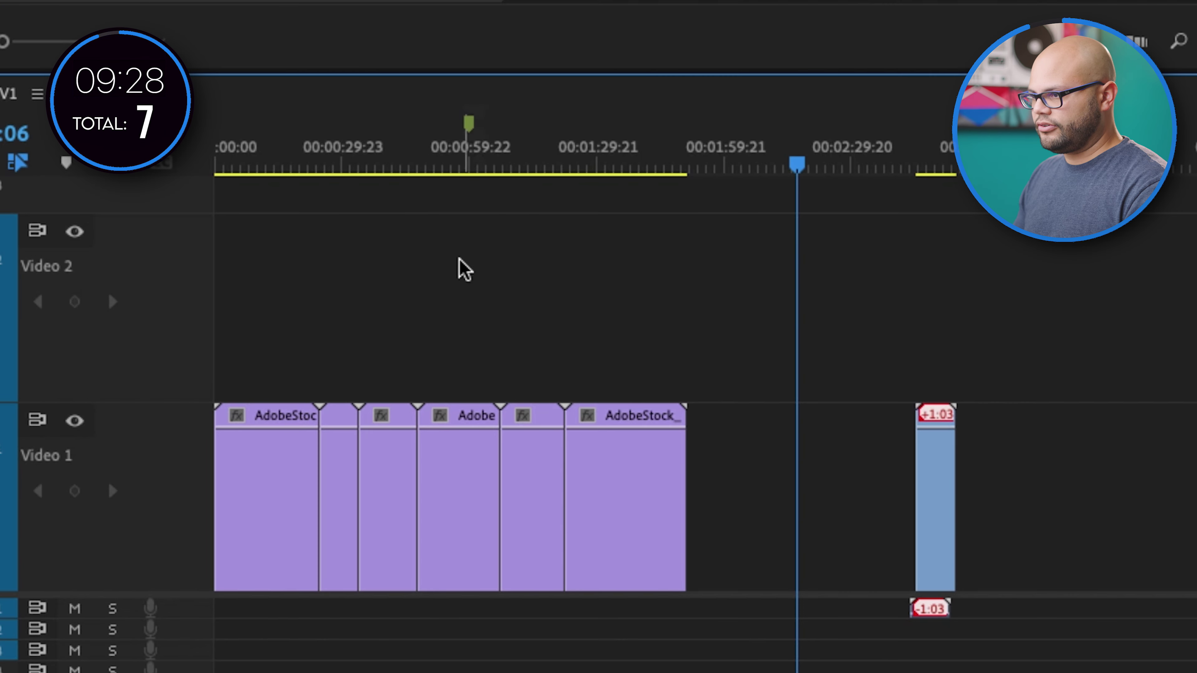
# At the green marker, move the blue clip's audio to the playhead and bring the clip back into sync.
pyautogui.click(469, 125)
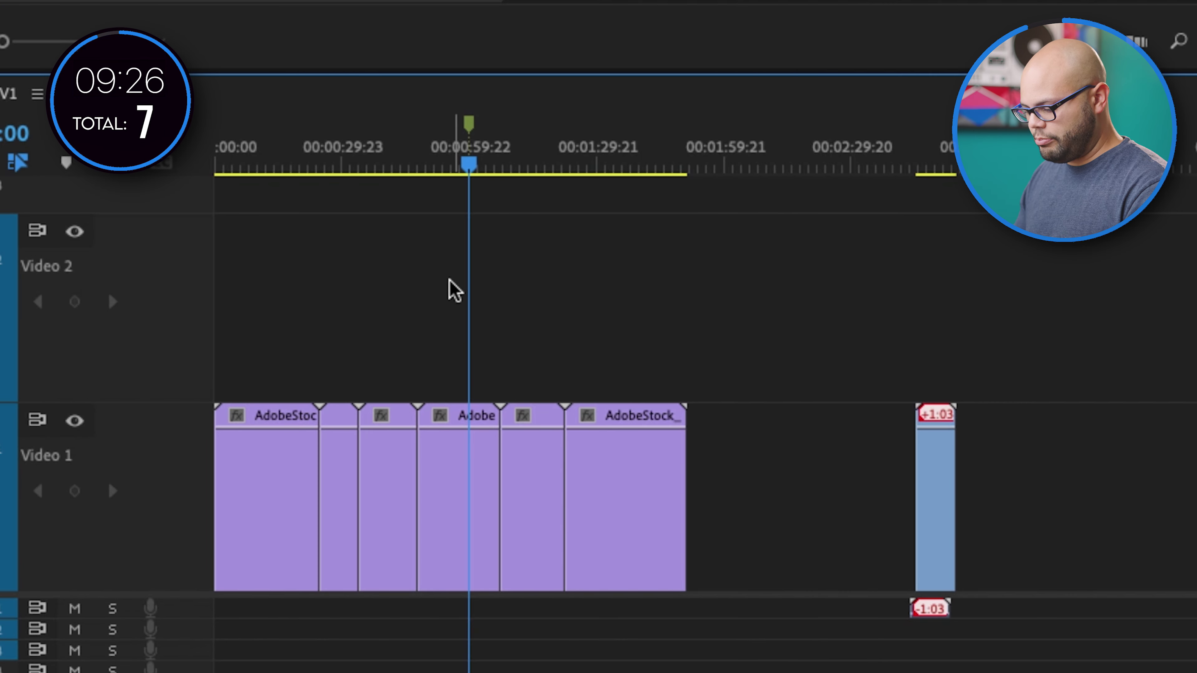
pyautogui.press('=')
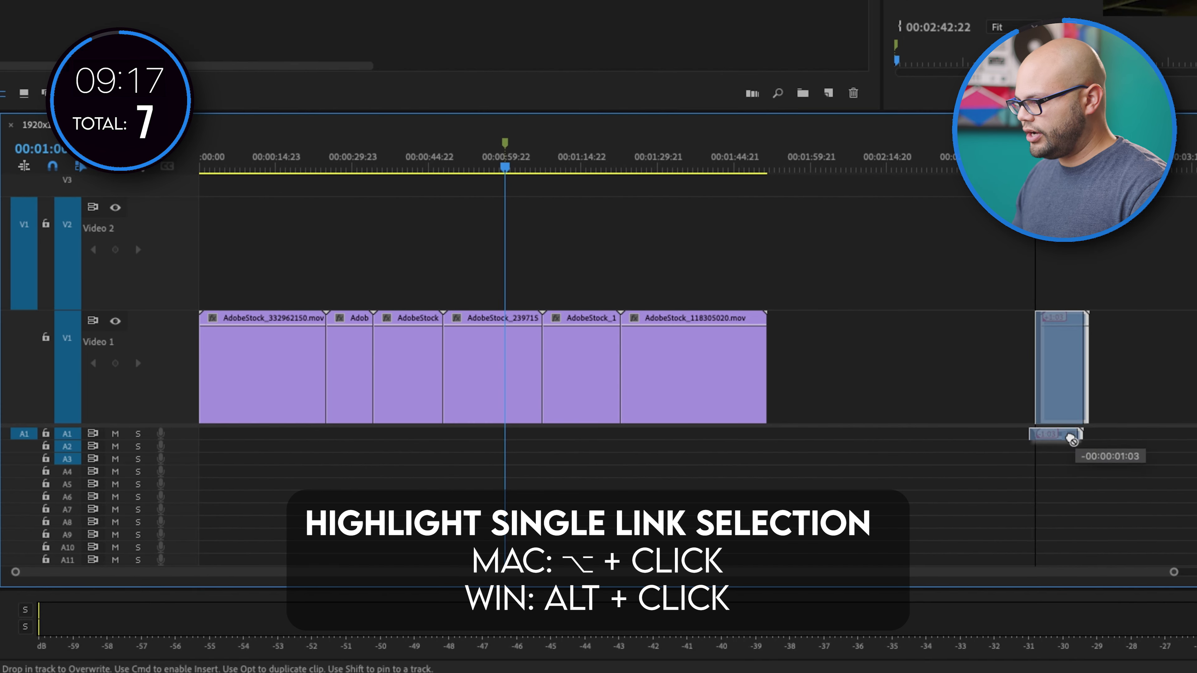
pyautogui.moveTo(1065, 441); pyautogui.dragTo(542, 434)
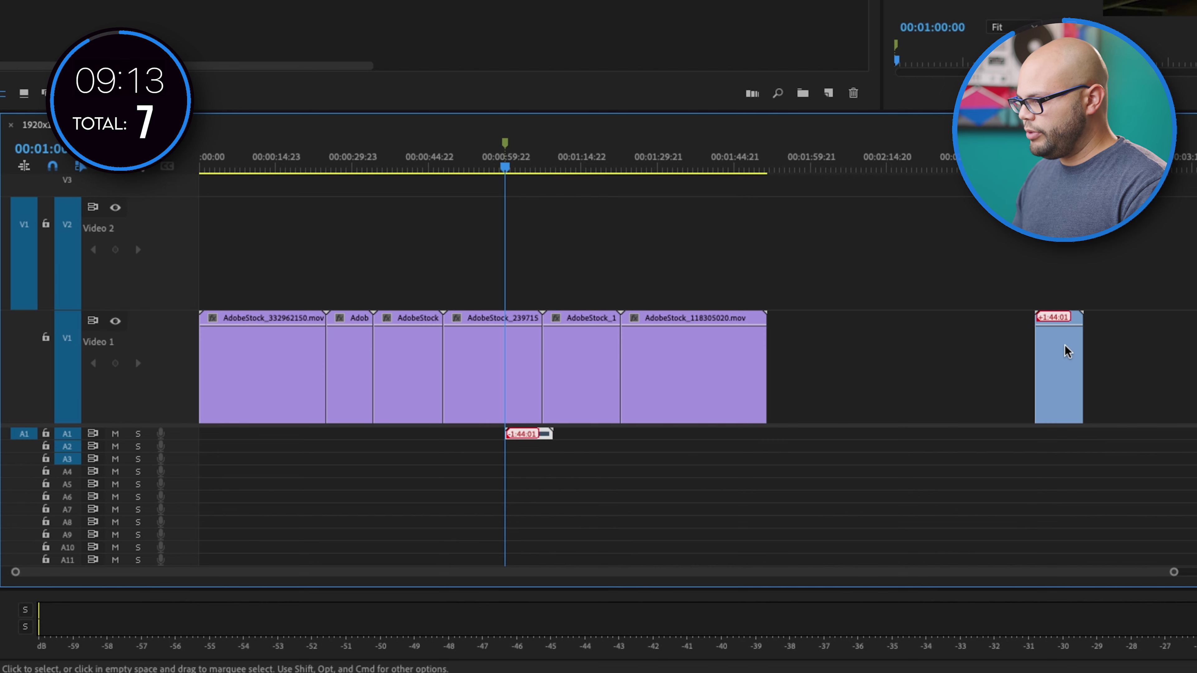
pyautogui.rightClick(1067, 354)
pyautogui.rightClick(1058, 318)
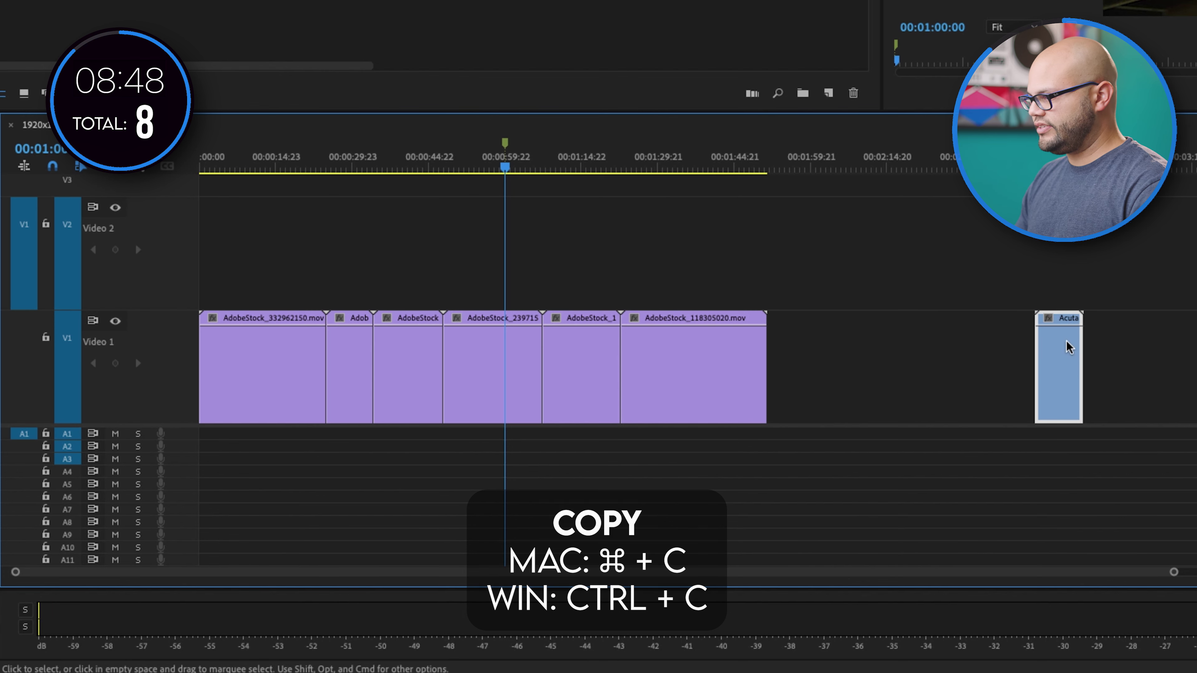
# Paste a copy of the clip at a new playhead position, then select the gap before the blue clip.
pyautogui.click(989, 264)
pyautogui.moveTo(930, 163); pyautogui.dragTo(812, 211)
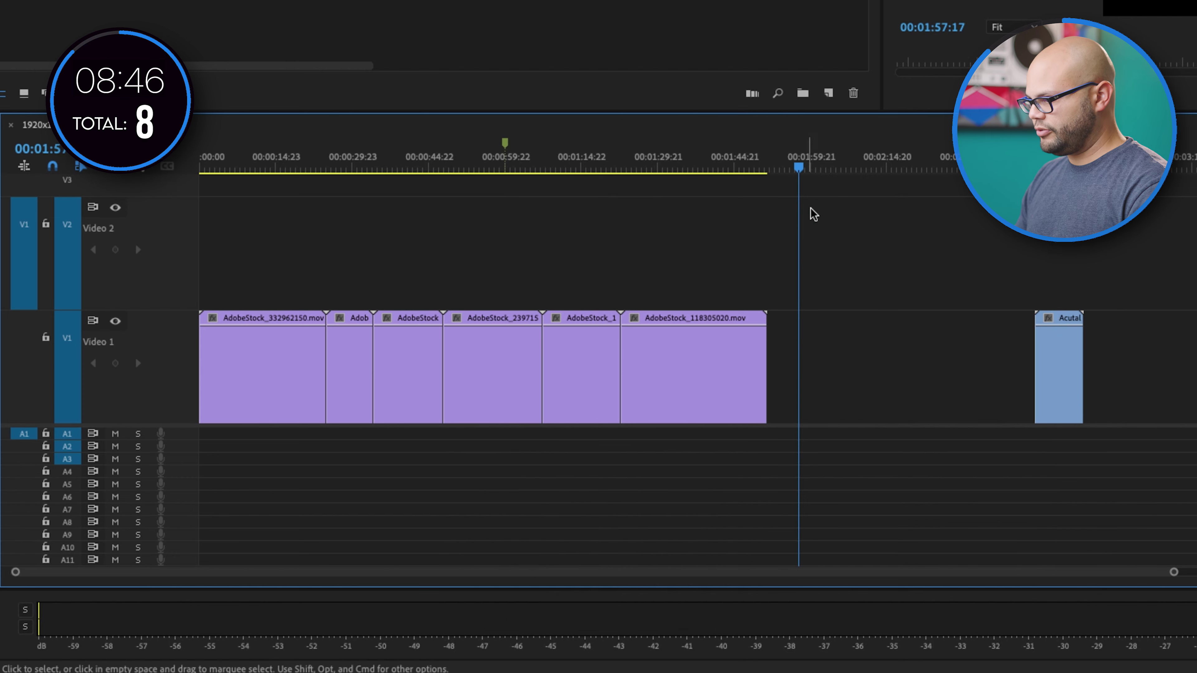
pyautogui.hotkey('ctrl', 'v')
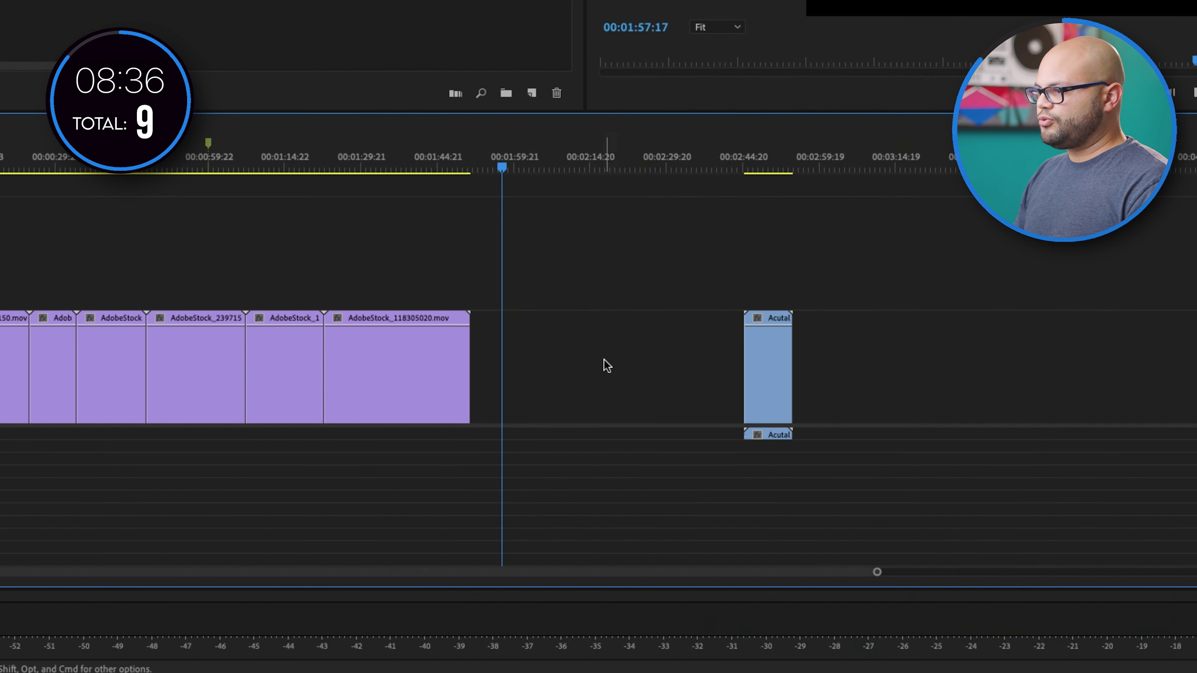
pyautogui.click(611, 374)
# Ripple-delete the In/Out range from about 00:00:59 to the blue clip's start, closing the gap.
pyautogui.hotkey('shift', 'Delete')
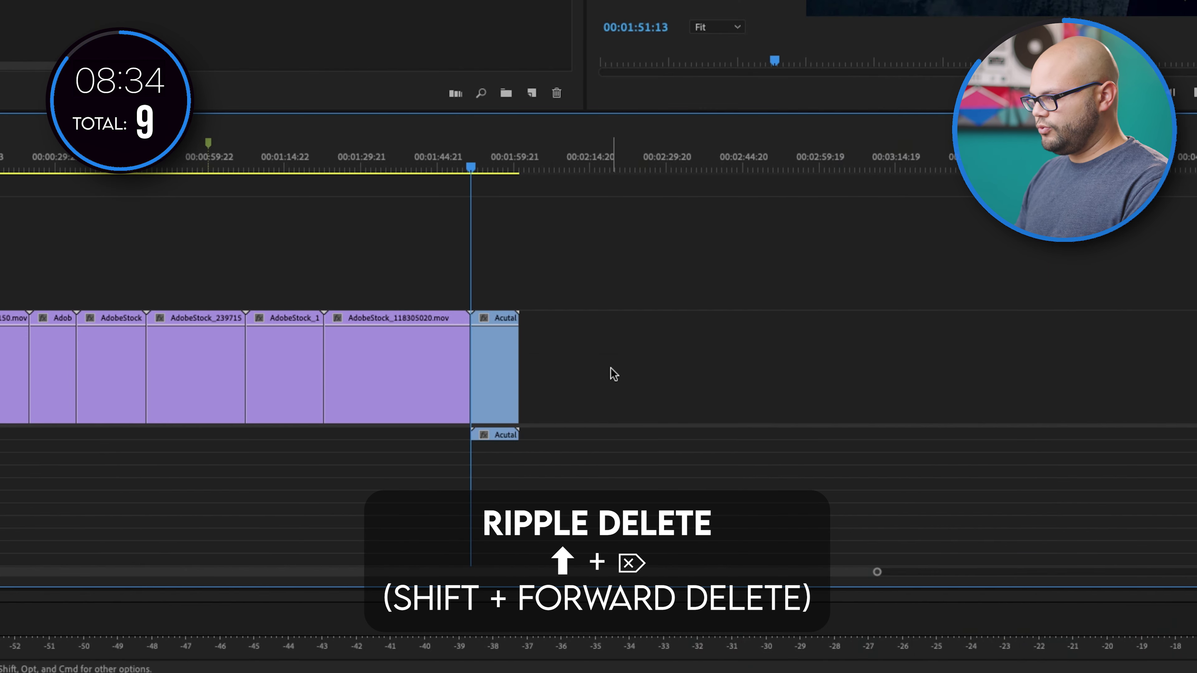
pyautogui.hotkey('ctrl', 'z')
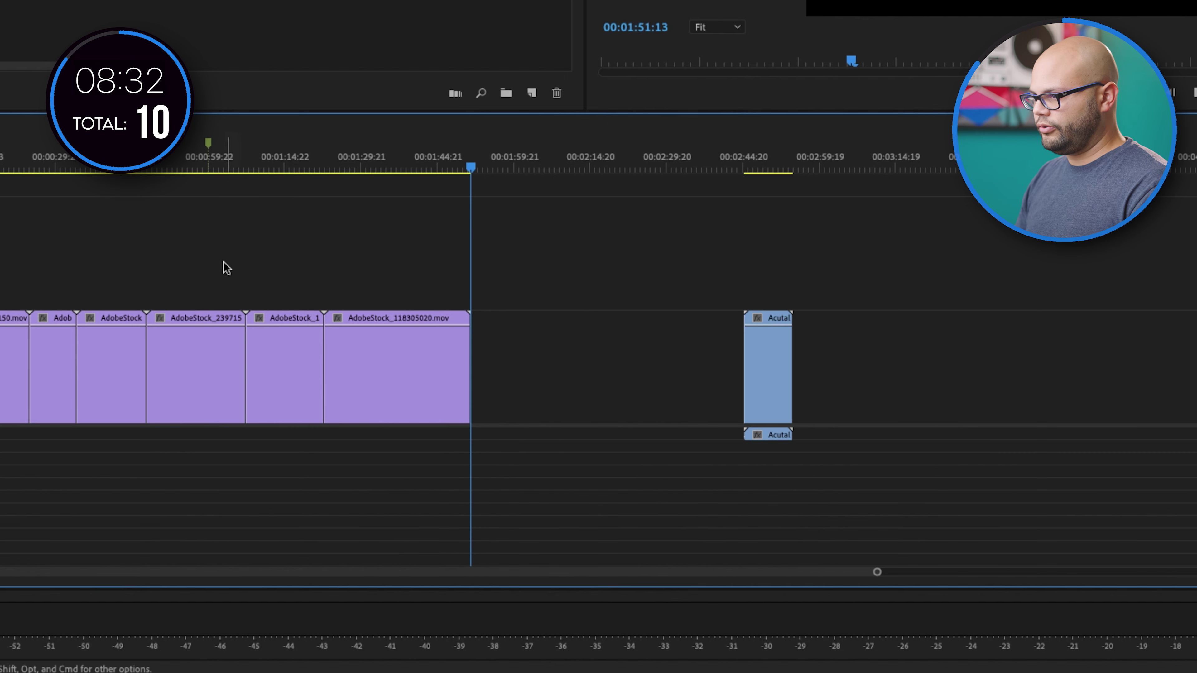
pyautogui.click(208, 163)
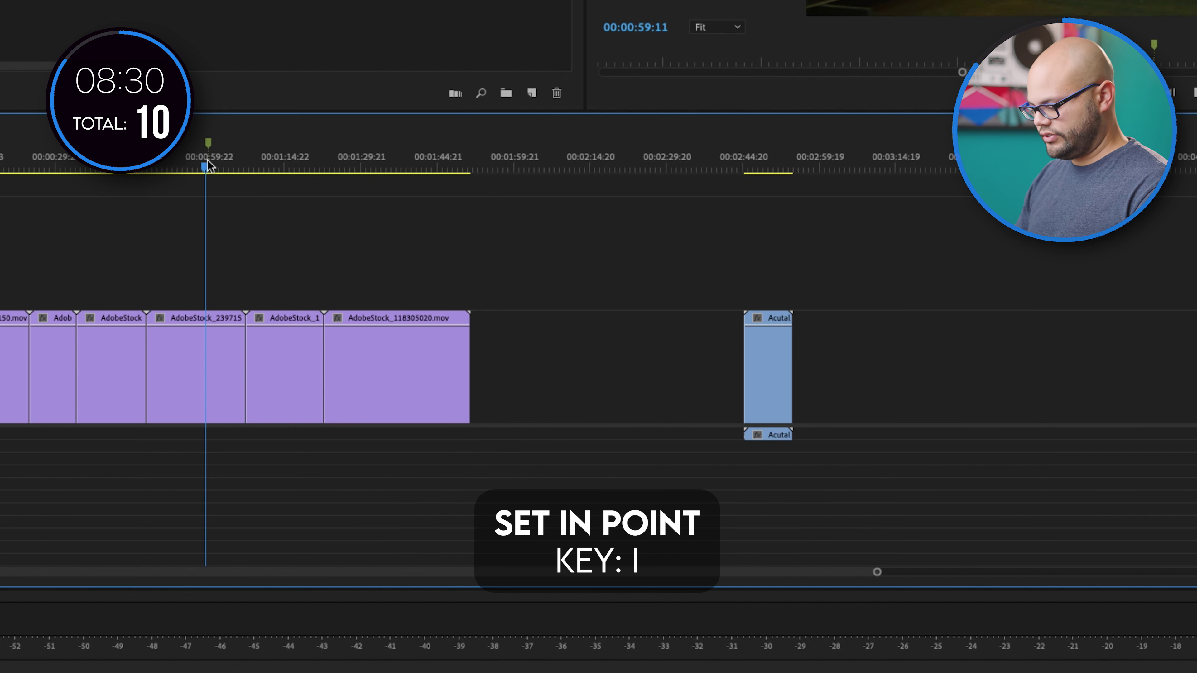
pyautogui.press('i')
pyautogui.moveTo(214, 161); pyautogui.dragTo(743, 206)
pyautogui.press('o')
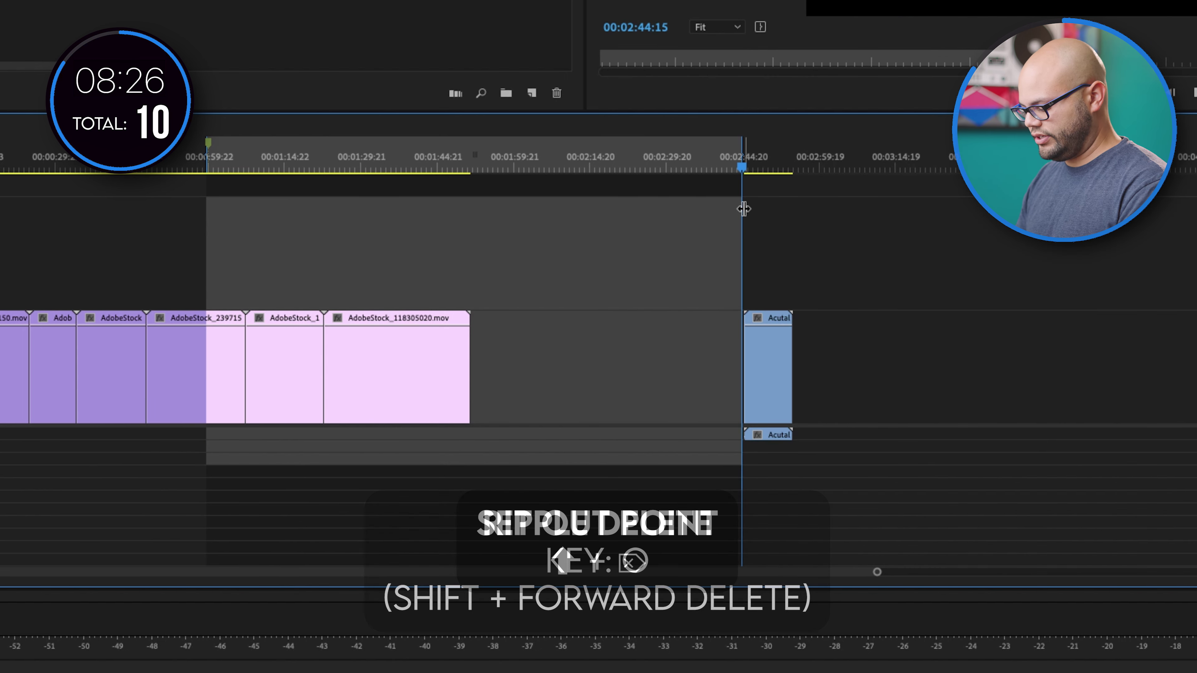
pyautogui.hotkey('shift', 'Delete')
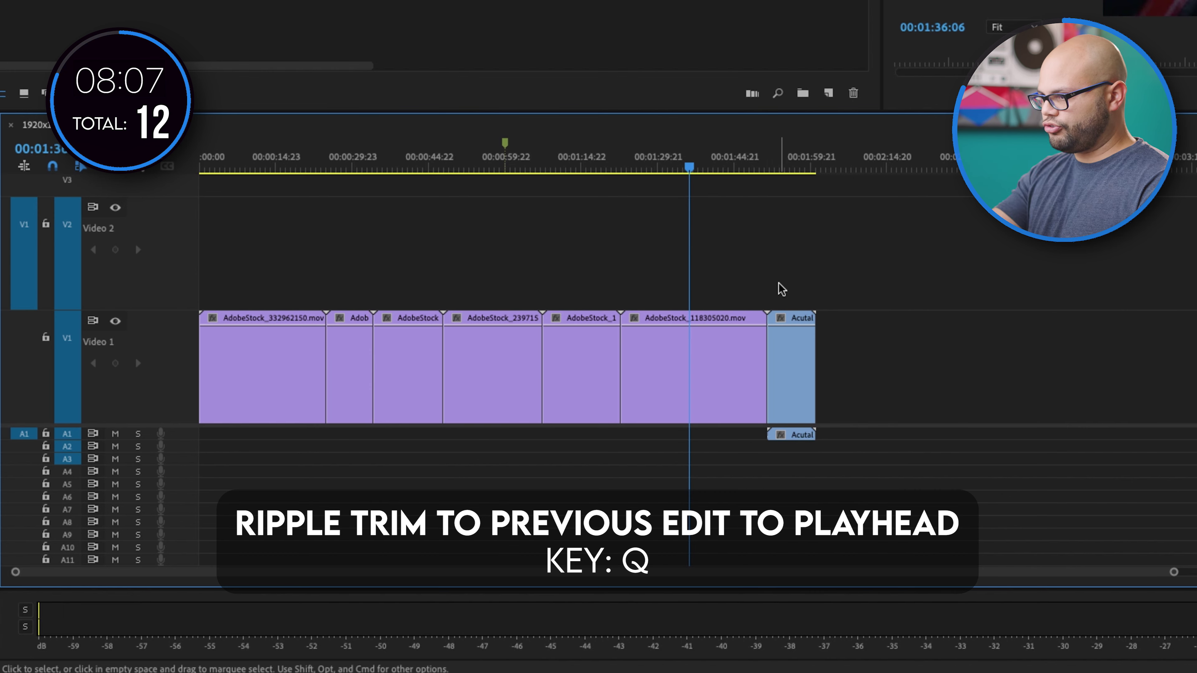
pyautogui.click(525, 165)
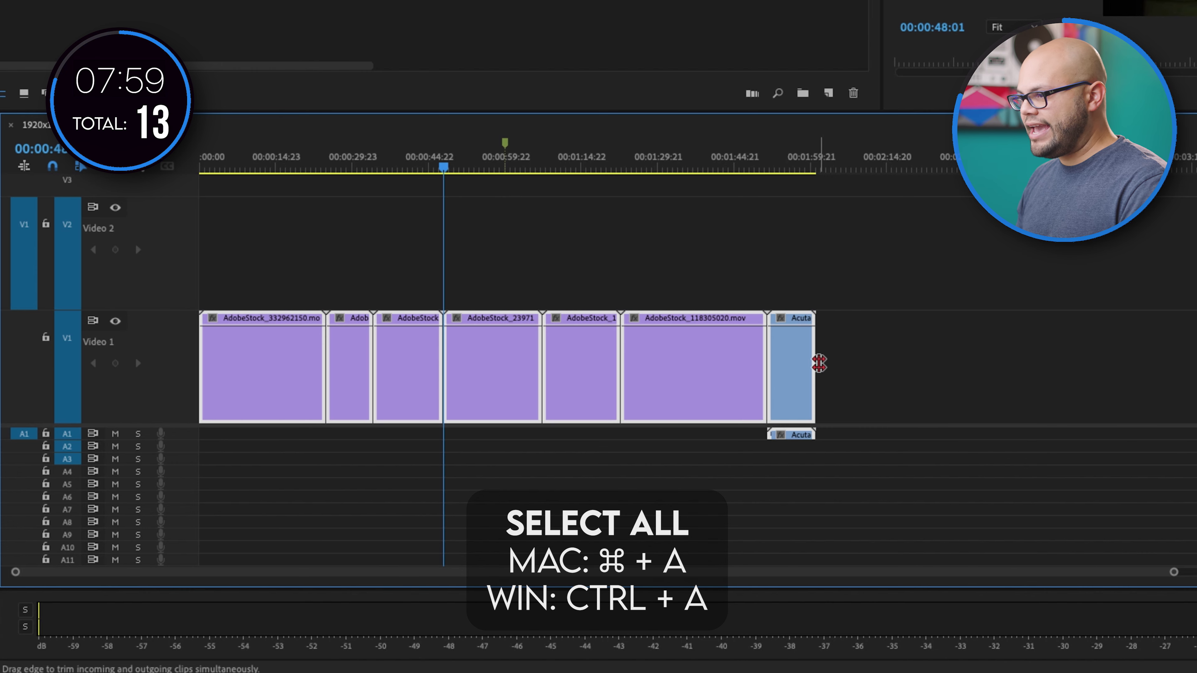
# Shift the Video 1 clips with track selection, return them to 00:00:00, and undo a trial shift.
pyautogui.moveTo(487, 355); pyautogui.dragTo(979, 386)
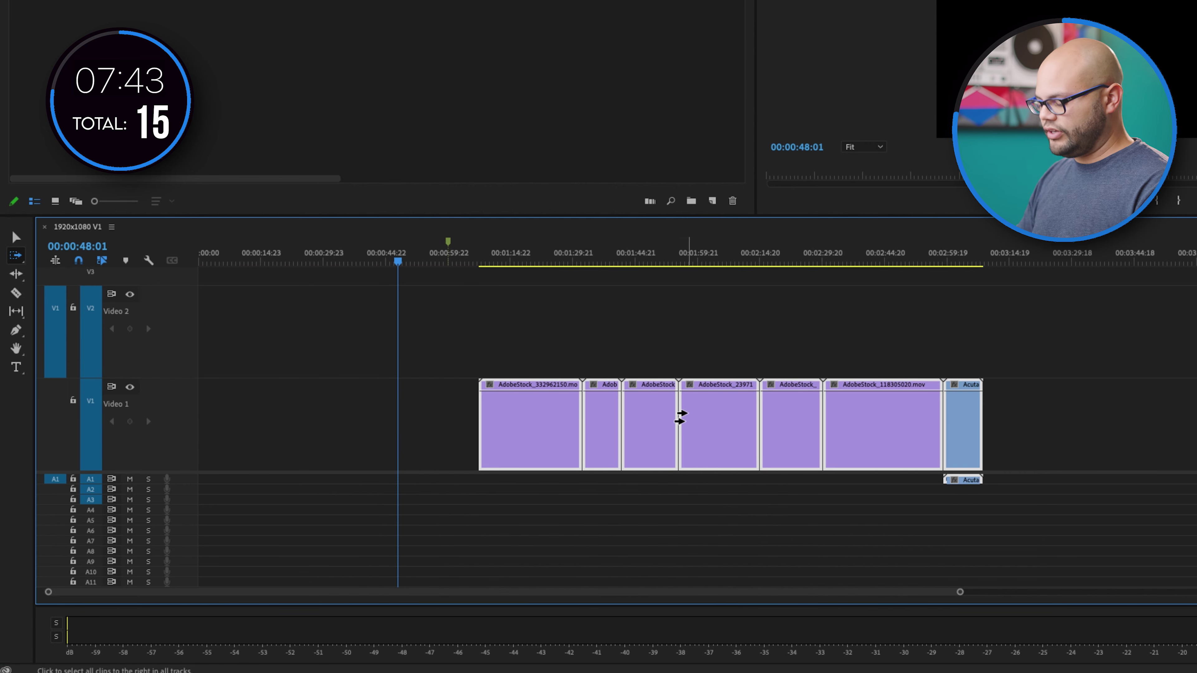
pyautogui.click(16, 255)
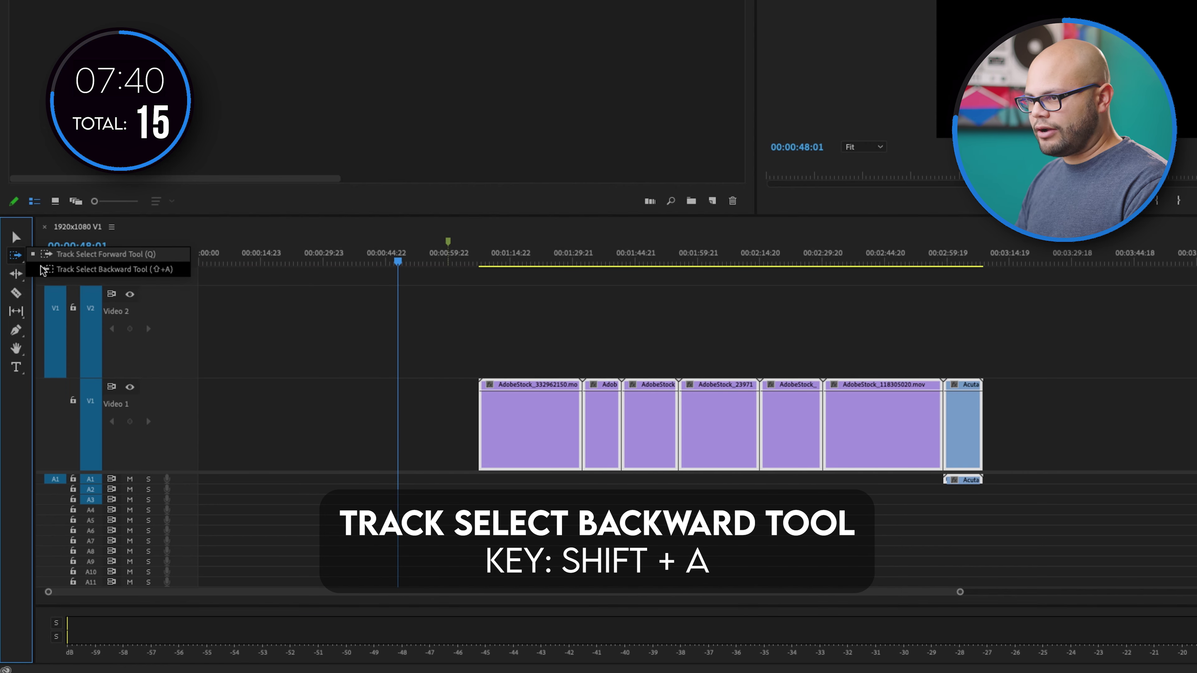
pyautogui.moveTo(1187, 412); pyautogui.dragTo(885, 410)
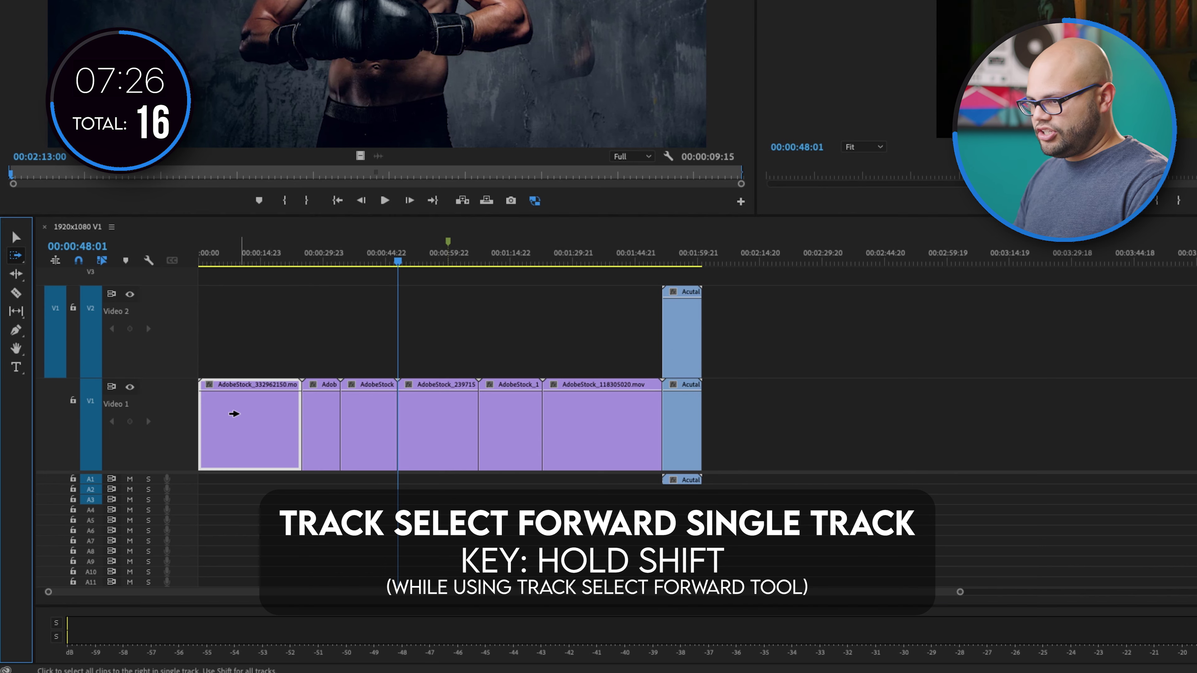
pyautogui.keyDown('shift'); pyautogui.click(236, 423); pyautogui.keyUp('shift')
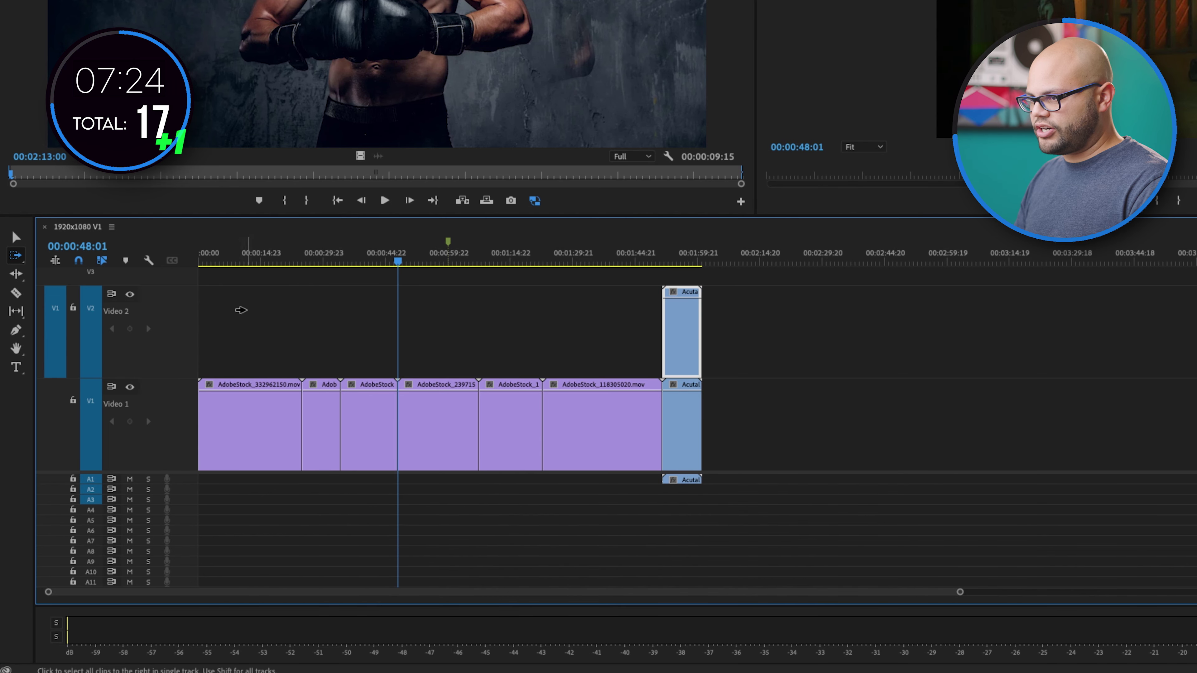
pyautogui.moveTo(253, 328); pyautogui.dragTo(343, 327)
pyautogui.hotkey('ctrl', 'z')
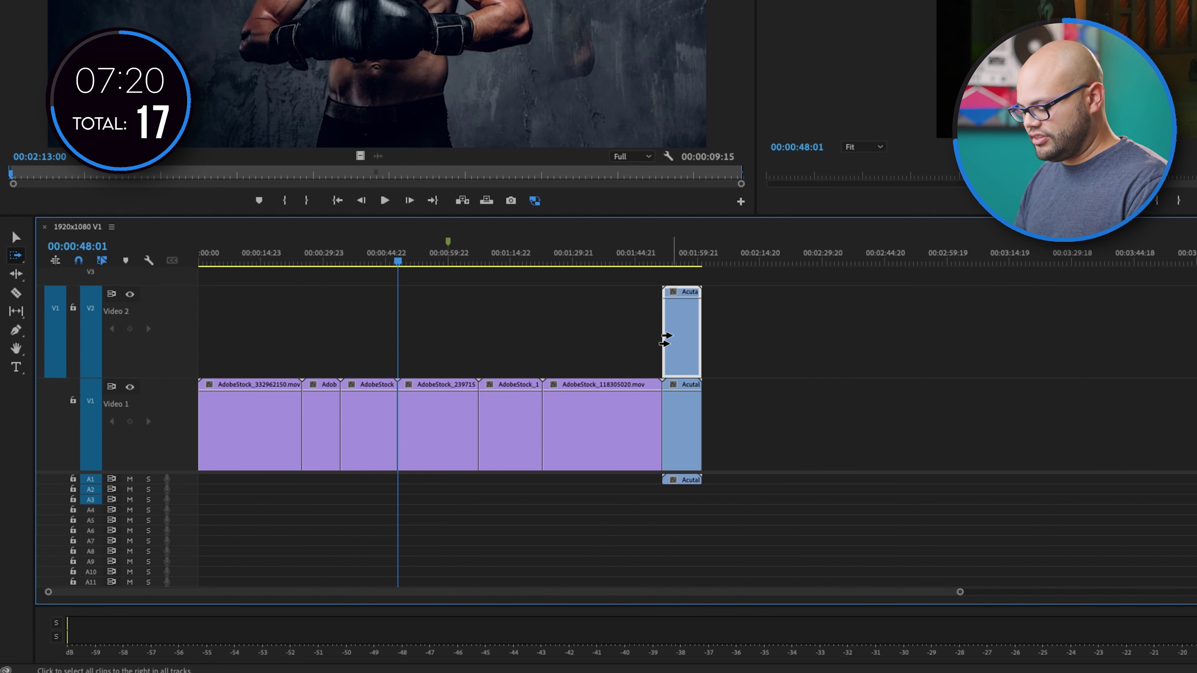
# Trial-move the Video 2 photo clip and undo, then select it and everything before it with Track Select Backward.
pyautogui.press('v')
pyautogui.moveTo(679, 338); pyautogui.dragTo(871, 342)
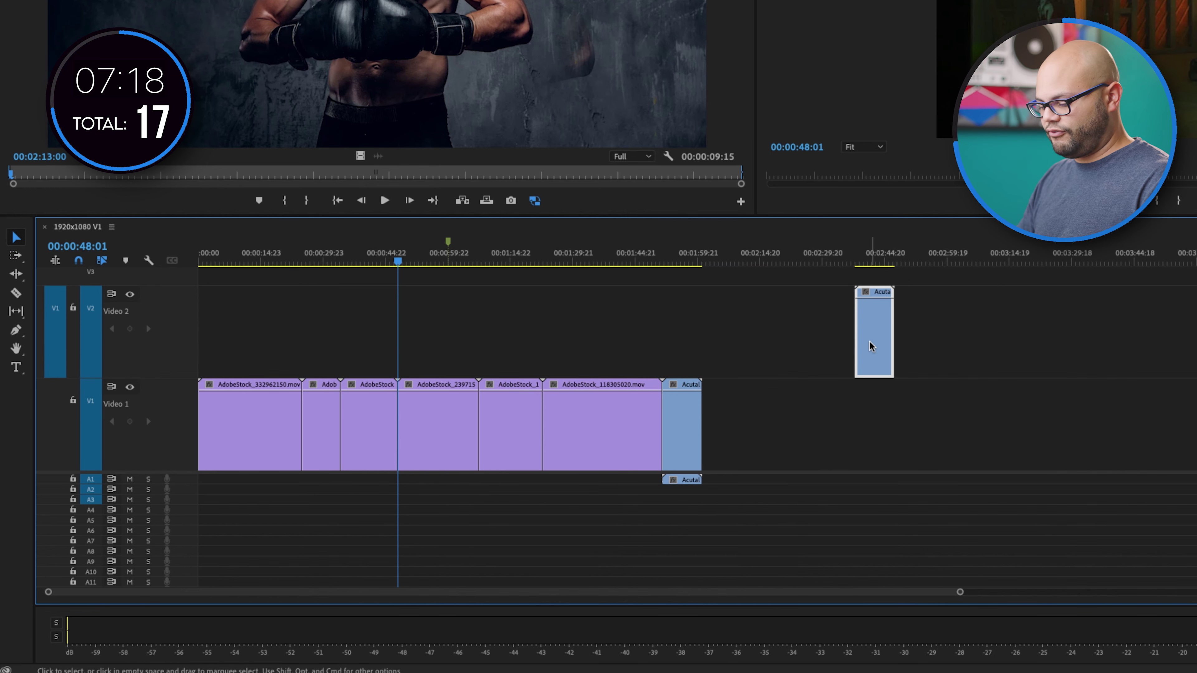
pyautogui.hotkey('ctrl', 'z')
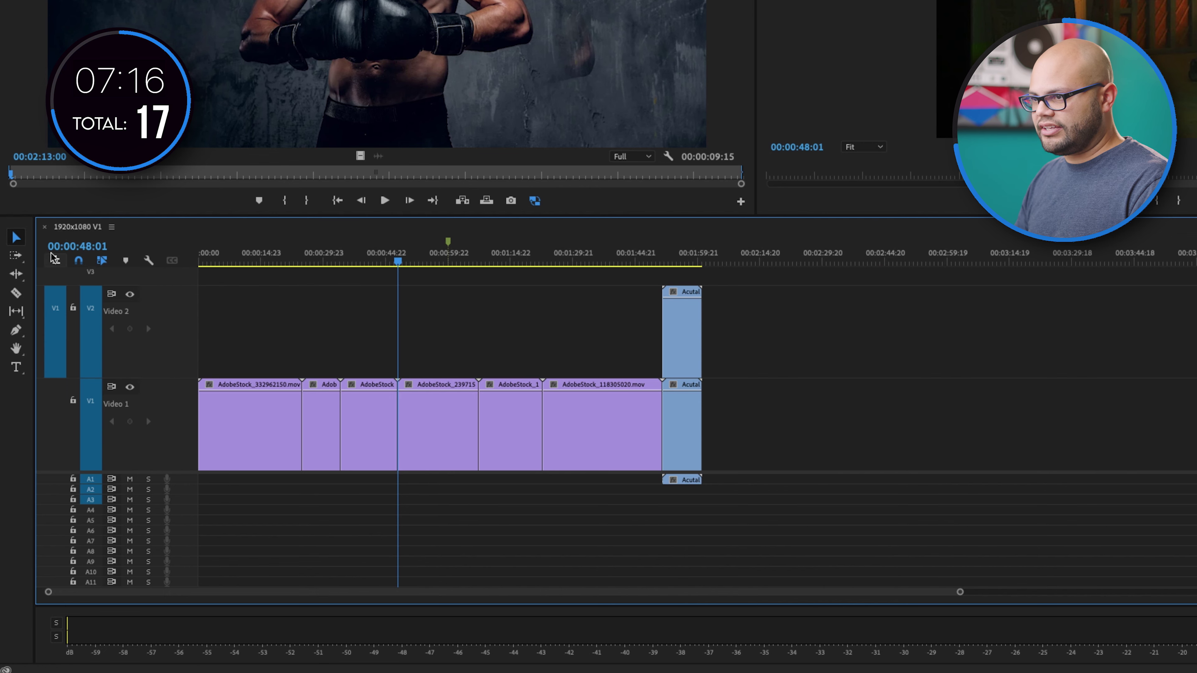
pyautogui.click(16, 255)
pyautogui.click(56, 272)
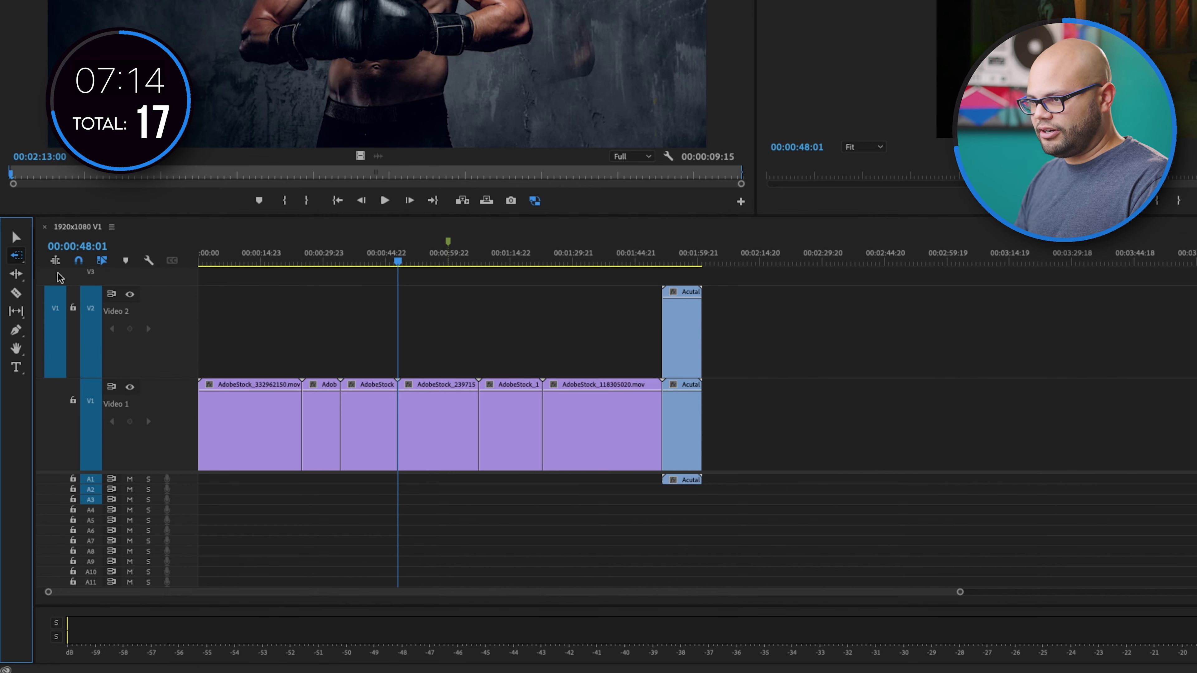
pyautogui.click(829, 324)
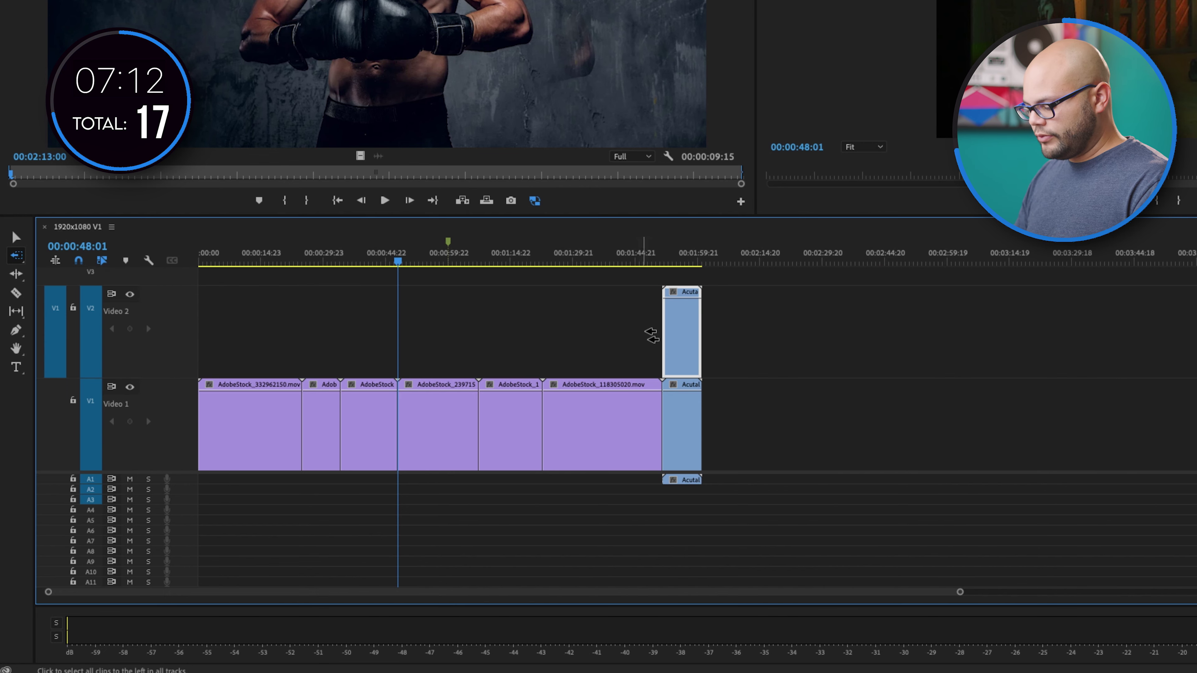
# Move the photo clip onto Video 1 and ripple-trim clips, including AdobeStock_118305020, so later clips shift left.
pyautogui.moveTo(684, 325); pyautogui.dragTo(629, 331)
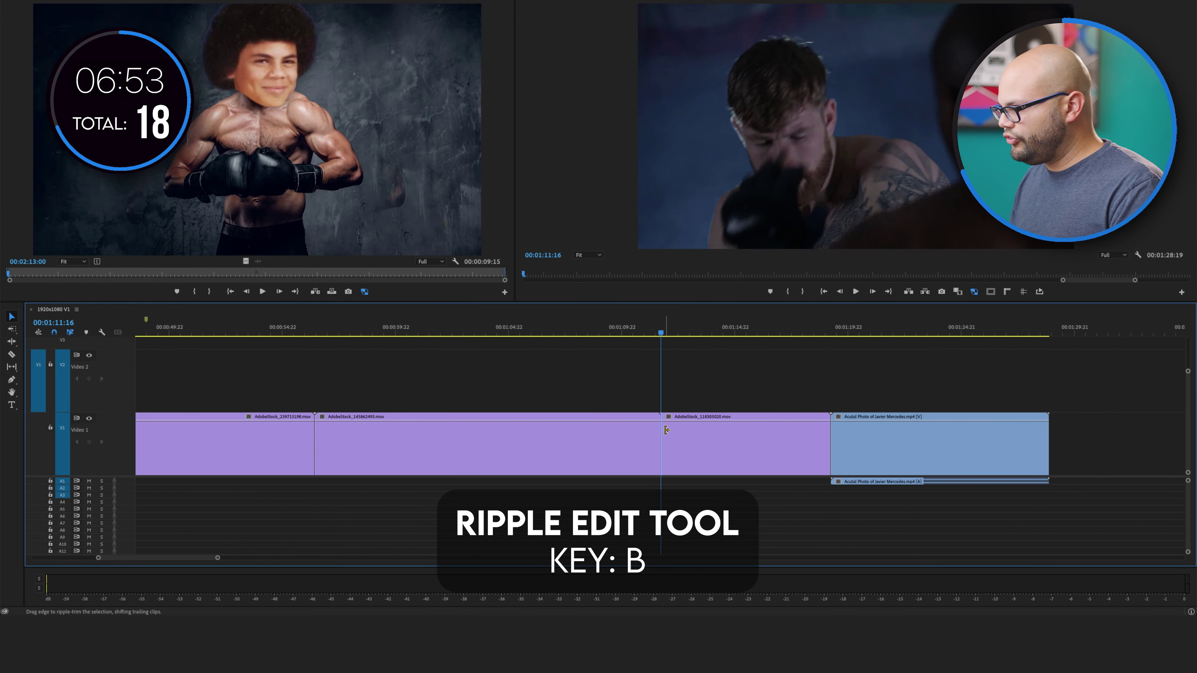
pyautogui.moveTo(665, 429); pyautogui.dragTo(548, 434)
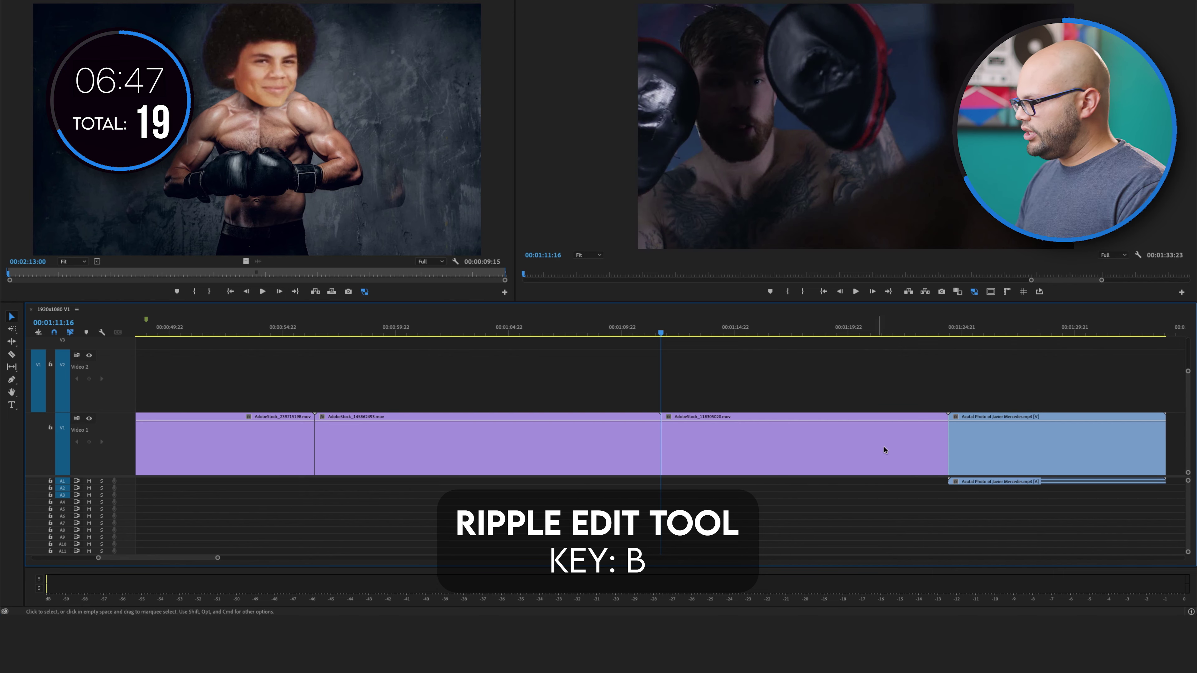
pyautogui.moveTo(947, 436); pyautogui.dragTo(770, 448)
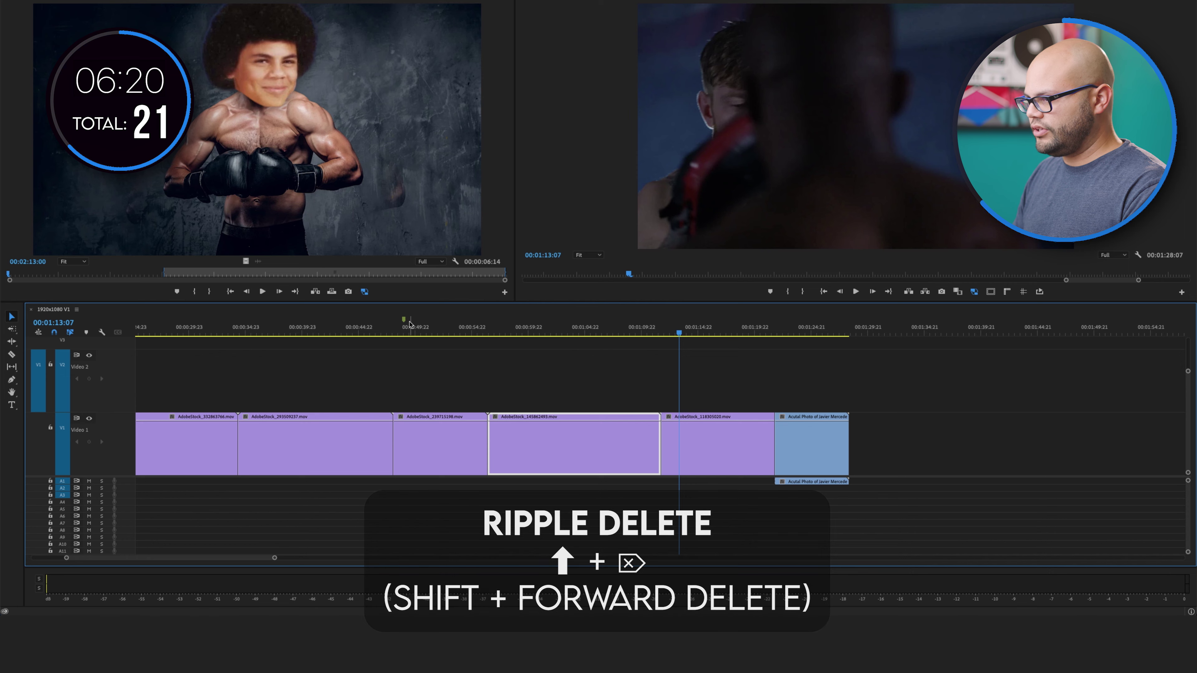
# Ripple-delete the clips after the playhead so Acutal Photo follows AdobeStock_293509237.
pyautogui.click(405, 330)
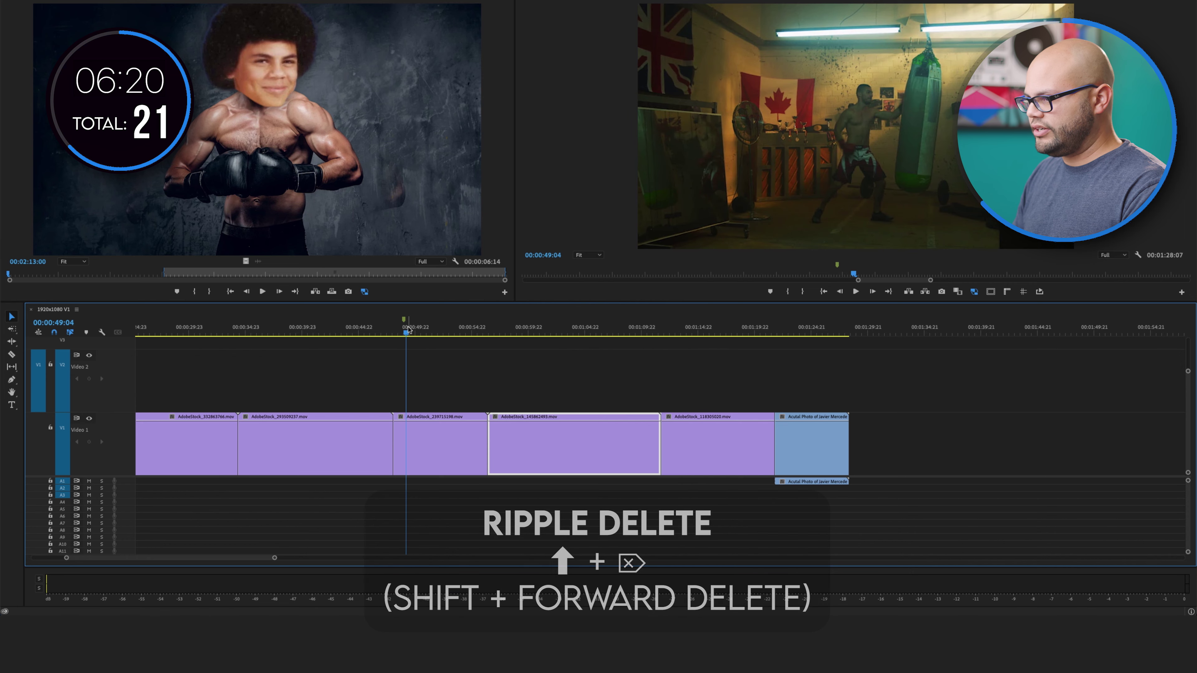
pyautogui.press('Up')
pyautogui.press('w')
pyautogui.press('w')
pyautogui.press('w')
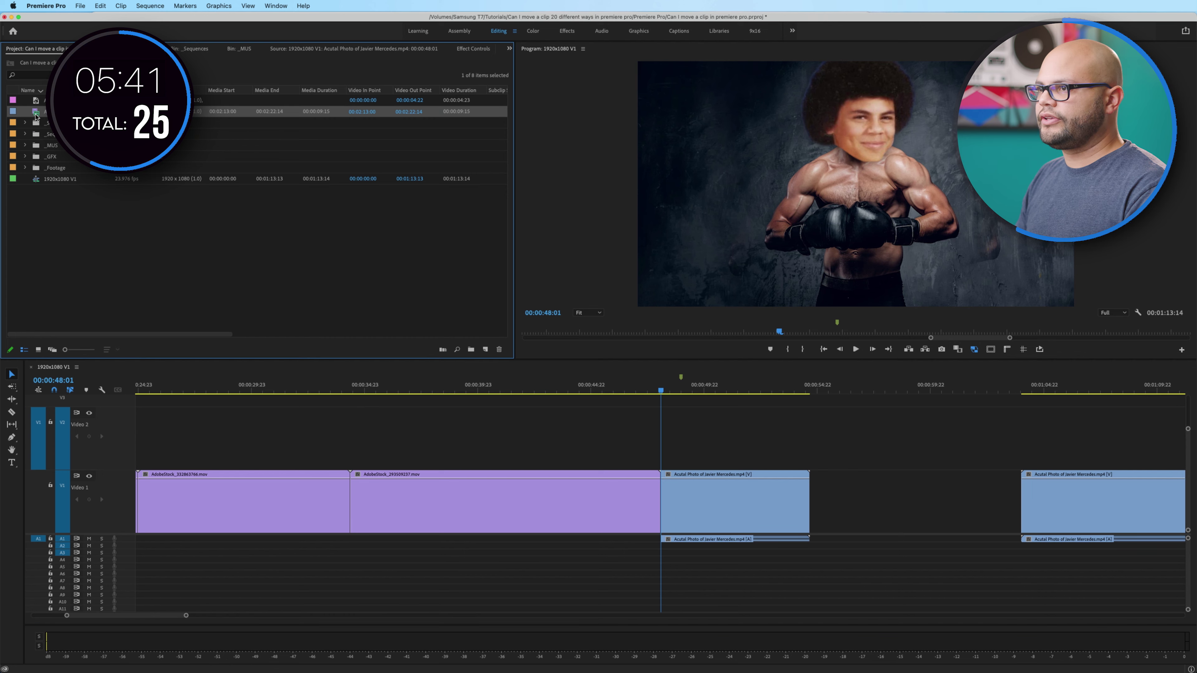
# Load the photo clip into the Source Monitor and move its playhead to 00:02:17:17.
pyautogui.doubleClick(36, 116)
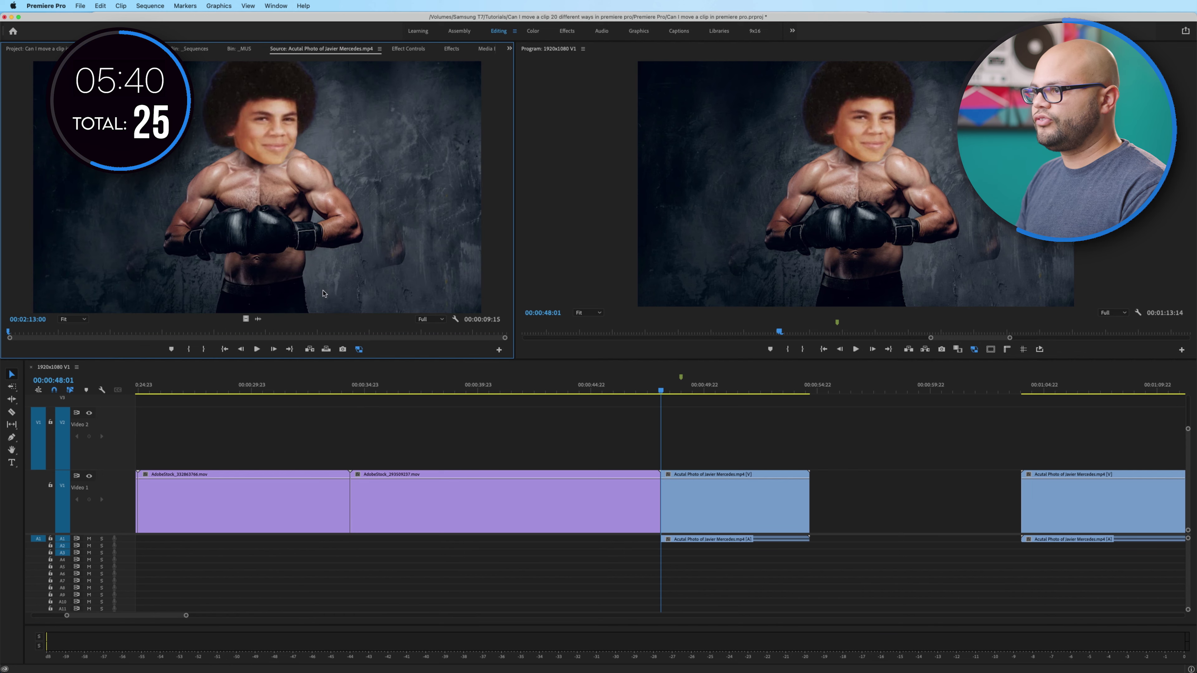
pyautogui.click(250, 335)
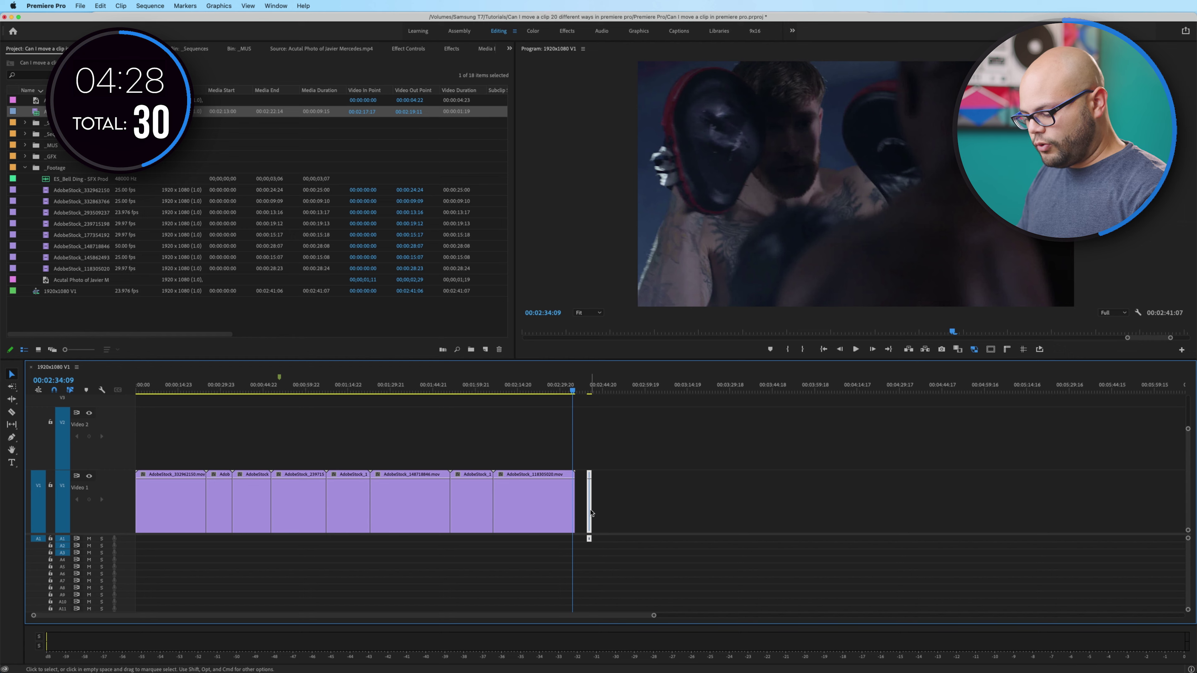
# Move a clip to the sequence end, then insert AdobeStock_332863764 up to Out 00:00:05:07 at the playhead.
pyautogui.moveTo(586, 512); pyautogui.dragTo(376, 517)
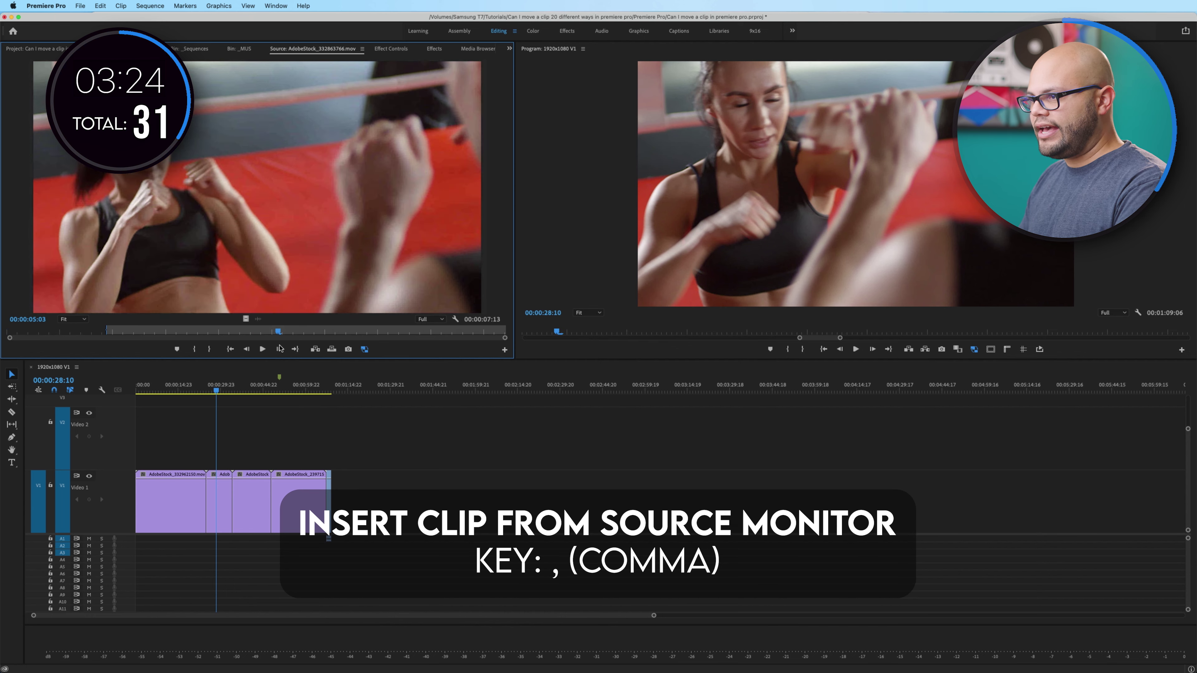
pyautogui.click(280, 348)
pyautogui.press('o')
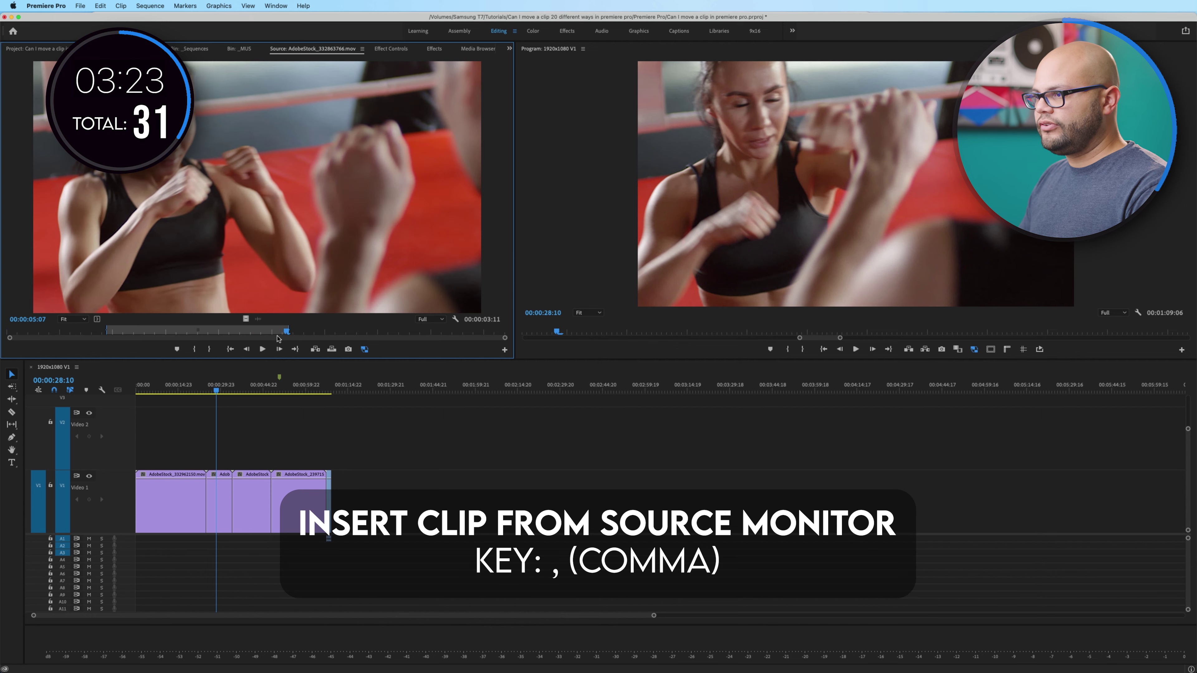
pyautogui.click(316, 350)
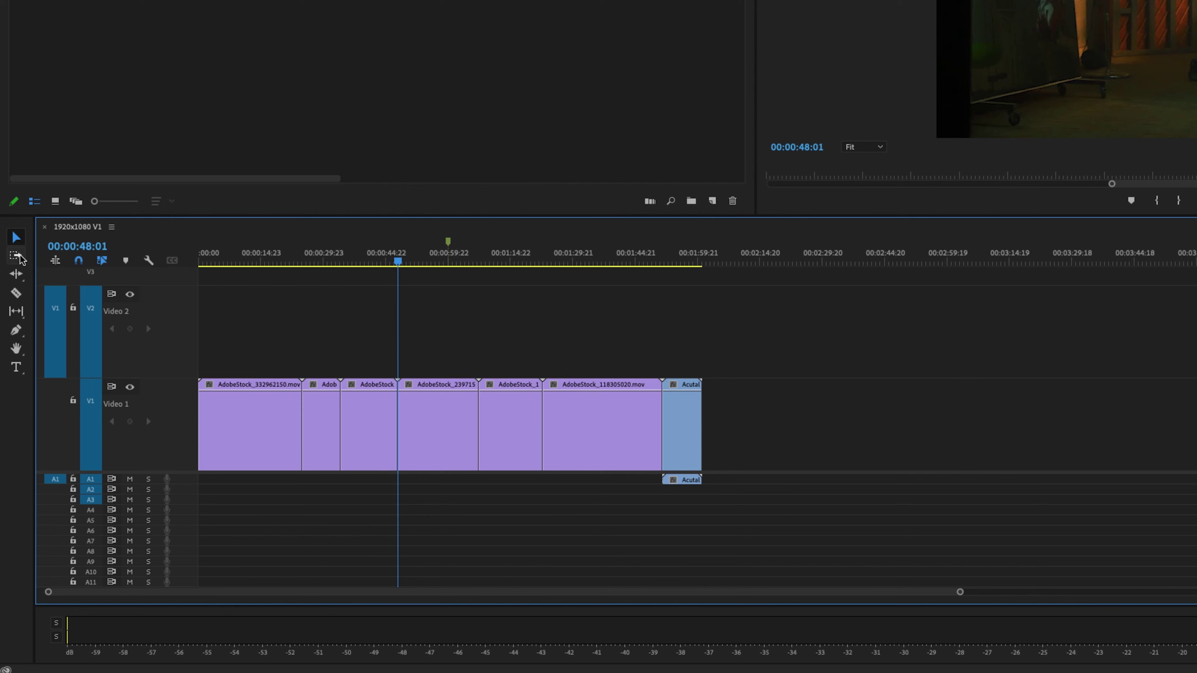
# After a trial Track Select shift and undo, Option-drag the Acutal Photo clip up to duplicate it onto Video 2.
pyautogui.press('a')
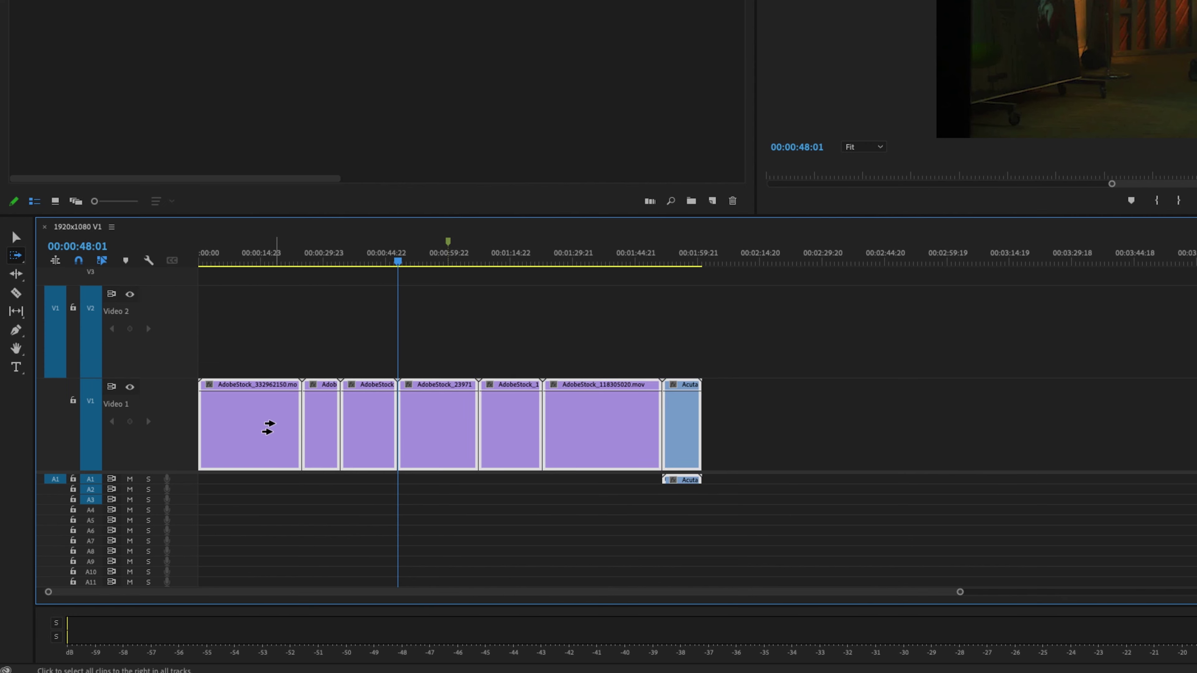
pyautogui.moveTo(268, 427); pyautogui.dragTo(556, 440)
pyautogui.hotkey('shift', 'a')
pyautogui.hotkey('ctrl', 'z')
pyautogui.press('v')
pyautogui.moveTo(682, 424); pyautogui.dragTo(687, 330)
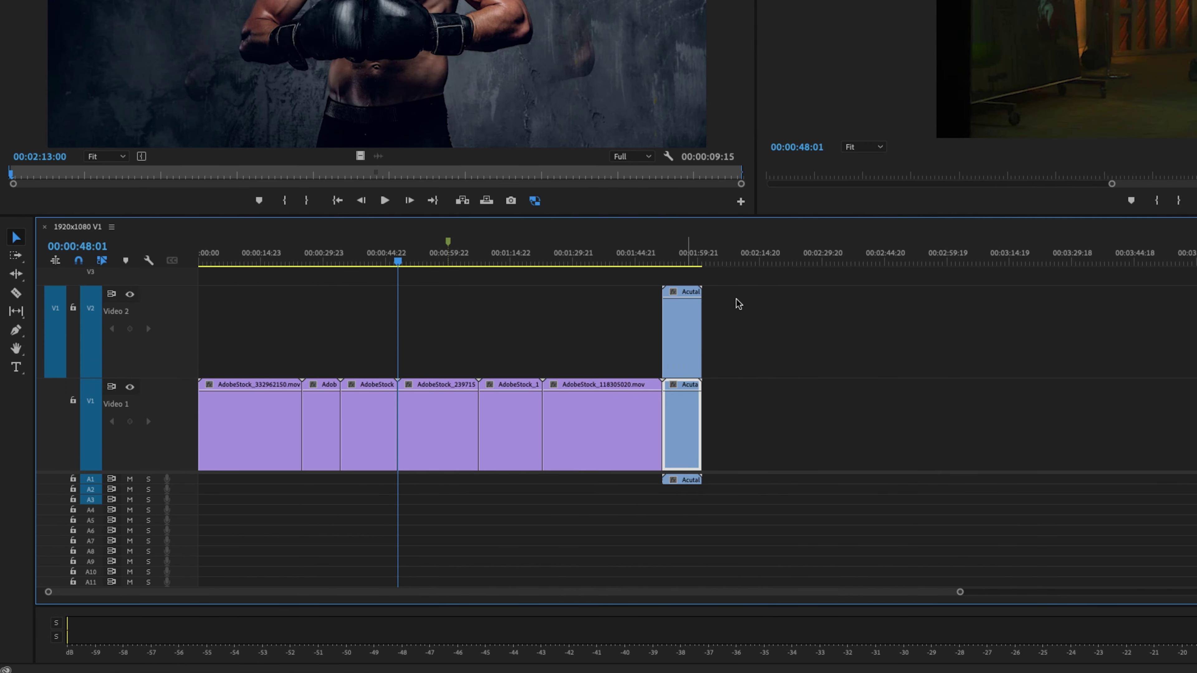